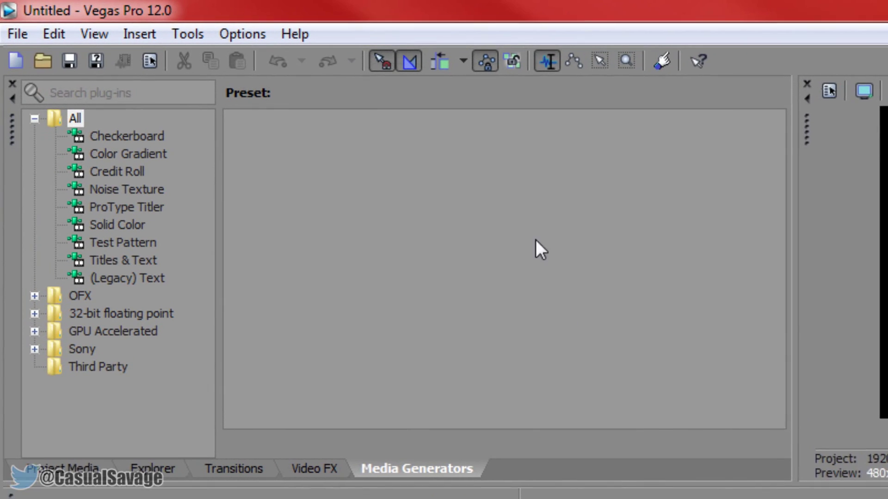
Step: Reset to the Default Layout and pick up the Plain Scrolling on Black credit roll preset
{"action": "left_click", "coordinate": [96, 35]}
{"action": "mouse_move", "coordinate": [200, 99]}
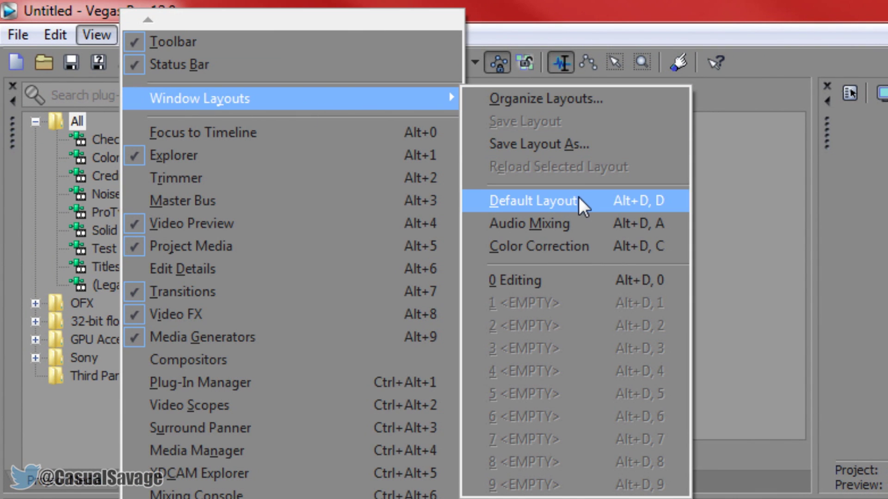
{"action": "left_click", "coordinate": [580, 200]}
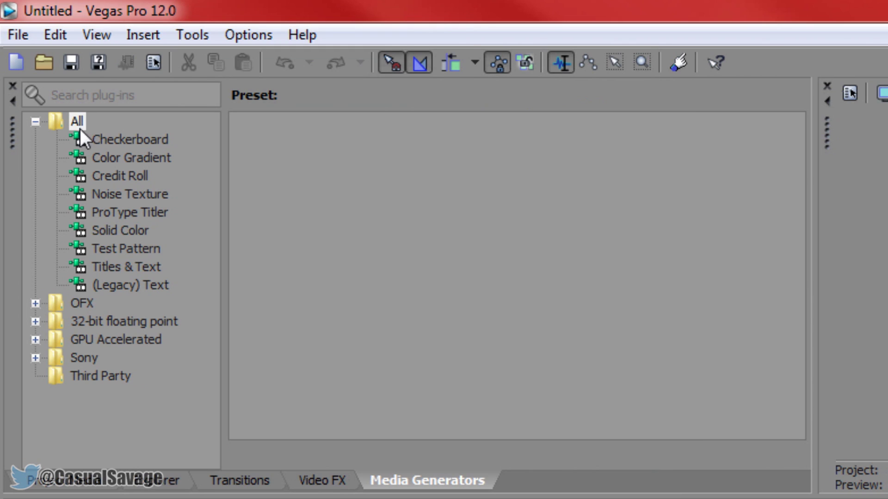
{"action": "left_click", "coordinate": [122, 180]}
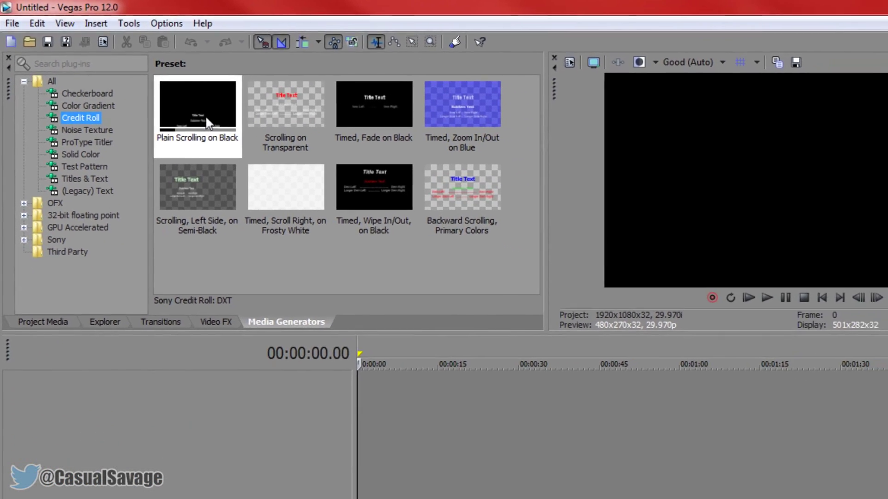
{"action": "left_click_drag", "start_coordinate": [206, 123], "coordinate": [312, 341]}
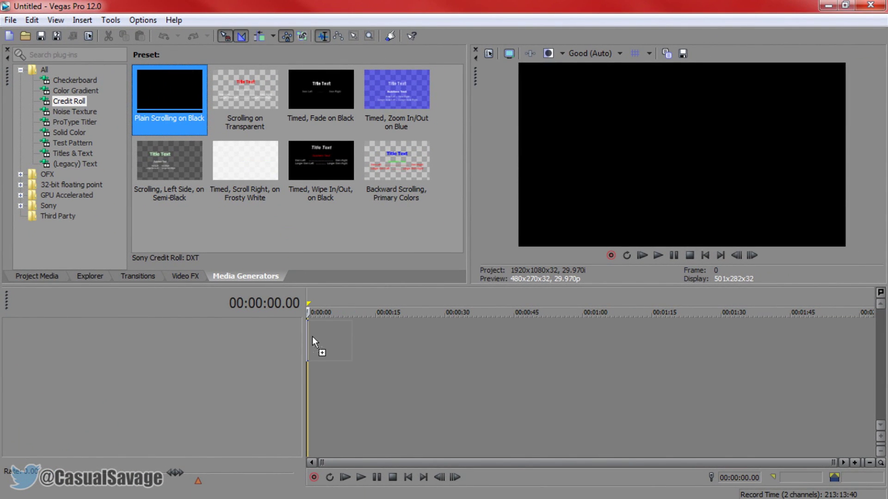
Step: Place Plain Scrolling on Black on the timeline, rewind, and open its generator settings
{"action": "left_click_drag", "start_coordinate": [313, 336], "coordinate": [312, 337]}
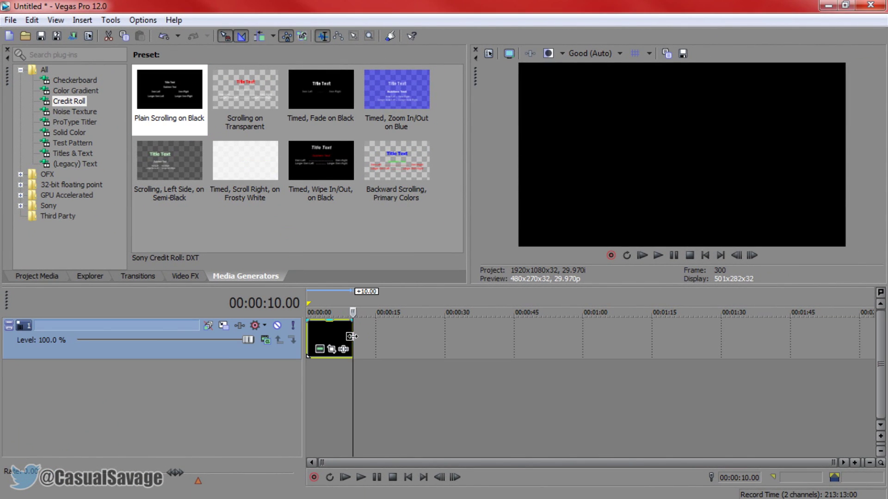
{"action": "left_click", "coordinate": [309, 334]}
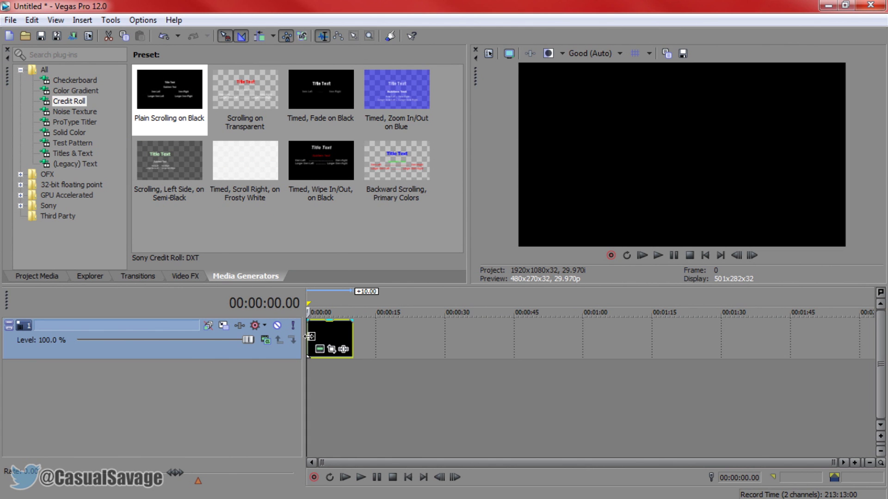
{"action": "left_click", "coordinate": [320, 349]}
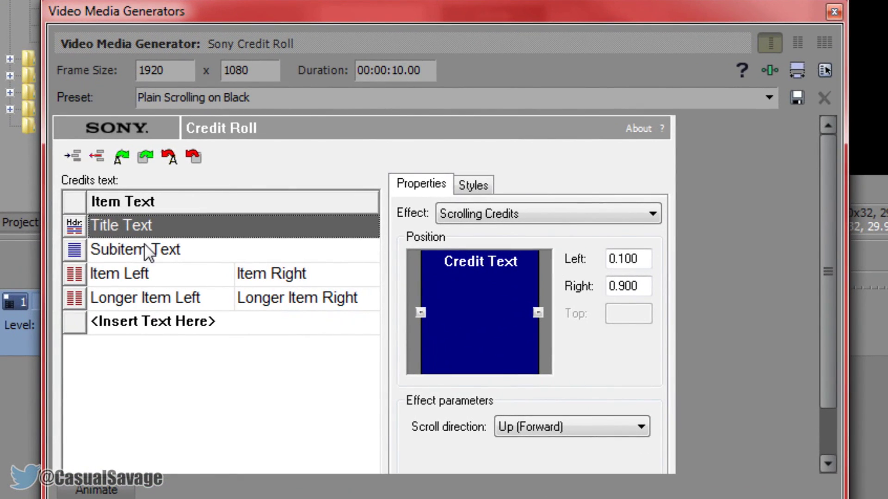
Step: Delete the Subitem, Item Left and Longer Item rows, leaving Title Text selected
{"action": "left_click", "coordinate": [129, 248]}
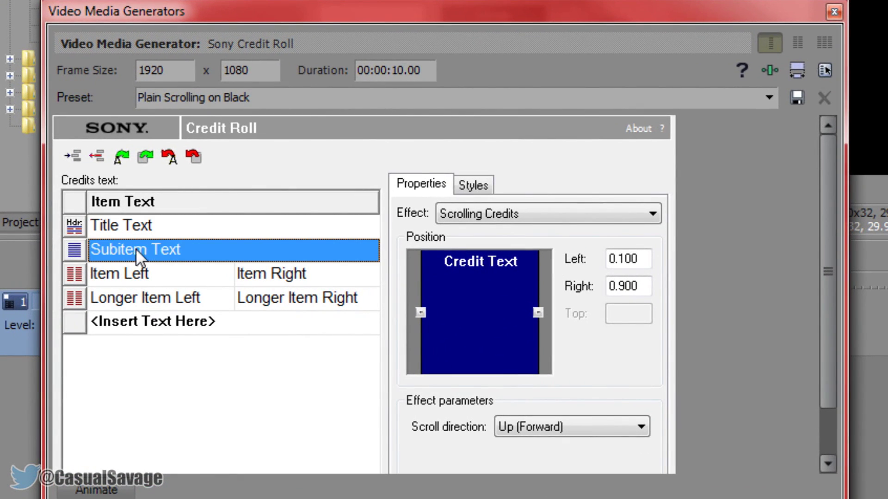
{"action": "left_click", "coordinate": [132, 298], "text": "shift"}
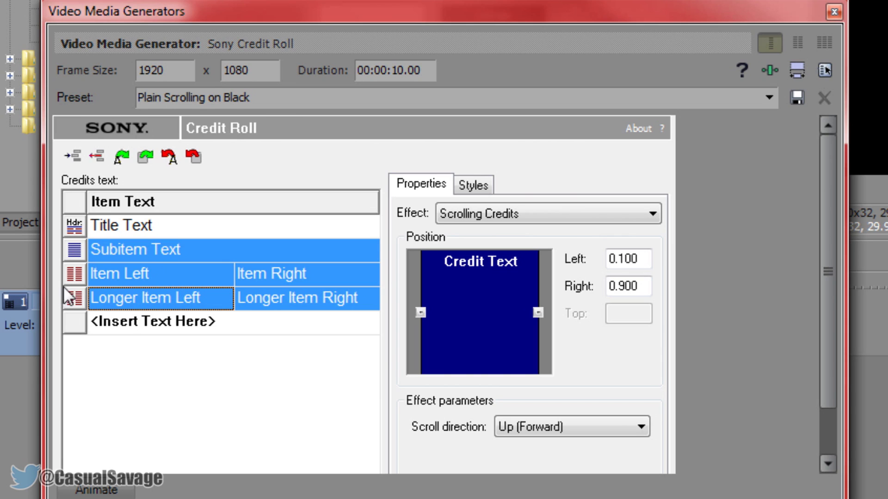
{"action": "left_click", "coordinate": [103, 157]}
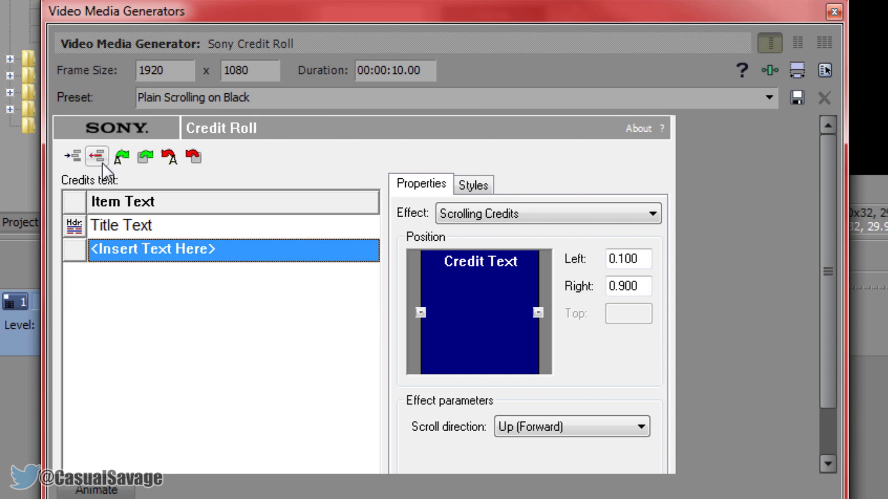
{"action": "left_click", "coordinate": [132, 230]}
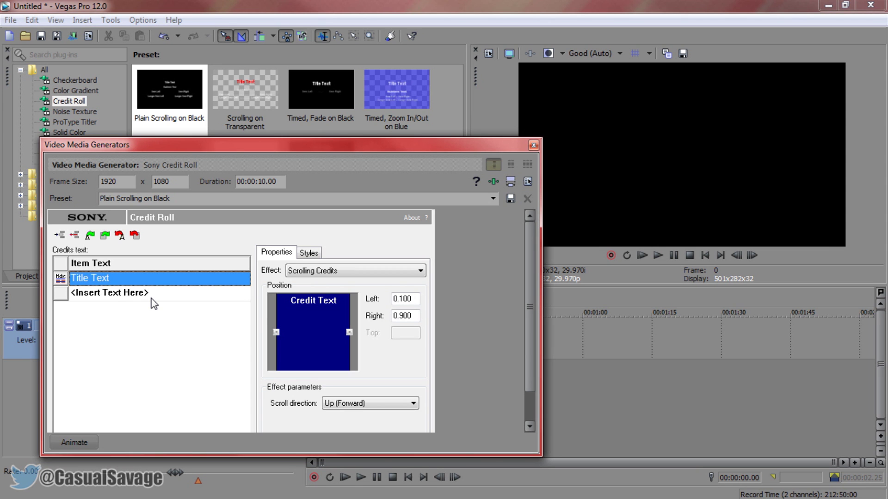
Step: Preview the roll at 00:00:03.25 and begin editing the Title Text row
{"action": "left_click_drag", "start_coordinate": [293, 145], "coordinate": [672, 152]}
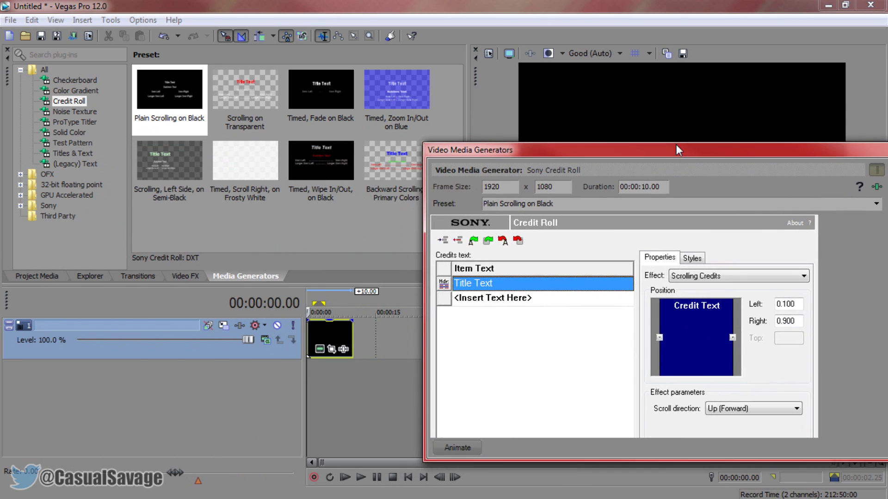
{"action": "left_click", "coordinate": [323, 295]}
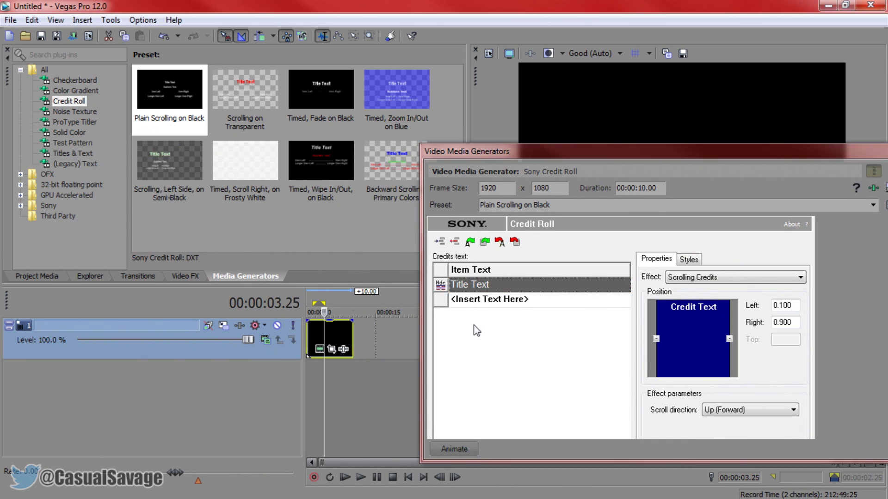
{"action": "mouse_move", "coordinate": [520, 150]}
{"action": "left_mouse_down"}
{"action": "mouse_move", "coordinate": [271, 137]}
{"action": "mouse_move", "coordinate": [166, 146]}
{"action": "left_mouse_up"}
{"action": "double_click", "coordinate": [167, 145]}
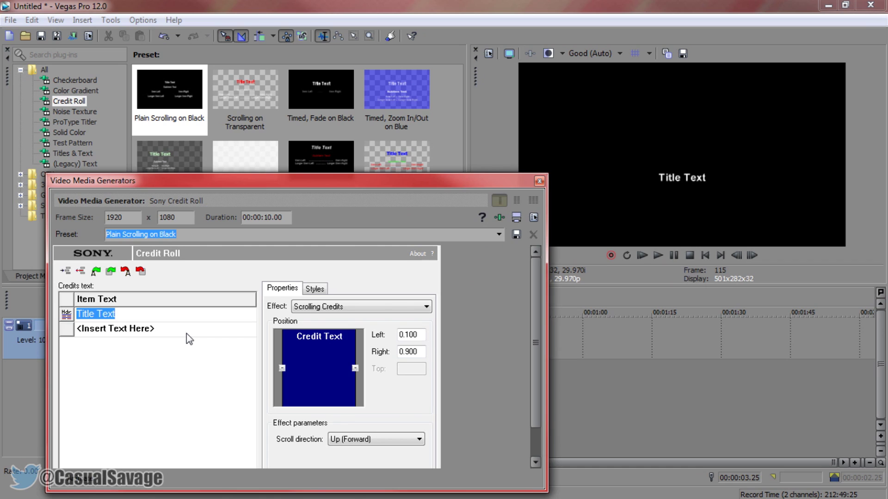
Step: Enter STARWARS INTRO TEXT as the first row and add a second intro line
{"action": "type", "text": "STARWARS INTRO TEXT"}
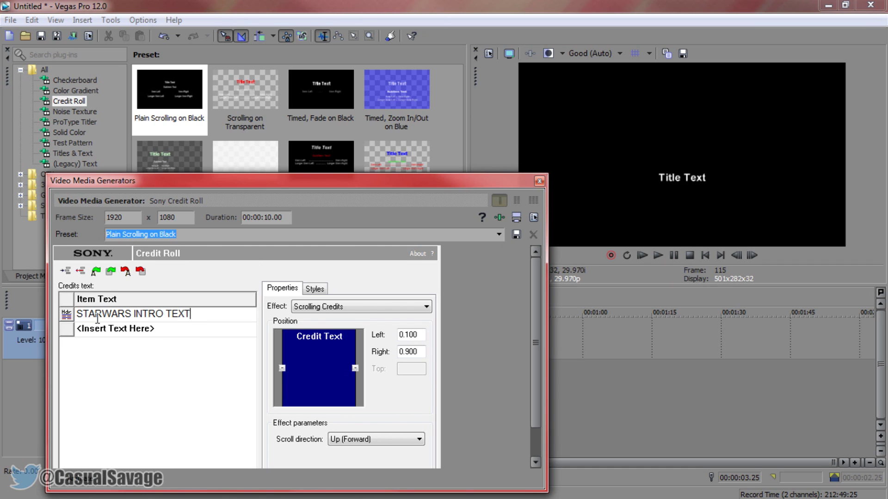
{"action": "left_click", "coordinate": [120, 329]}
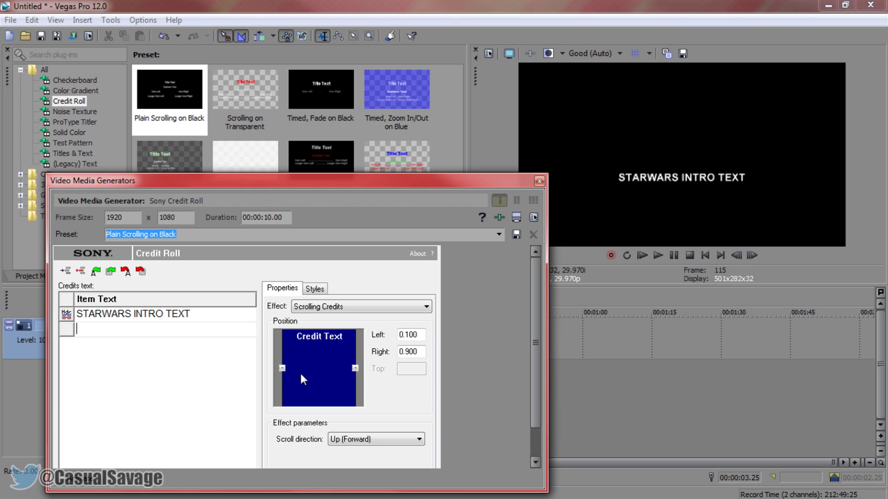
{"action": "type", "text": "I WILL BE SHOWING YOU HOW TO DO THIS"}
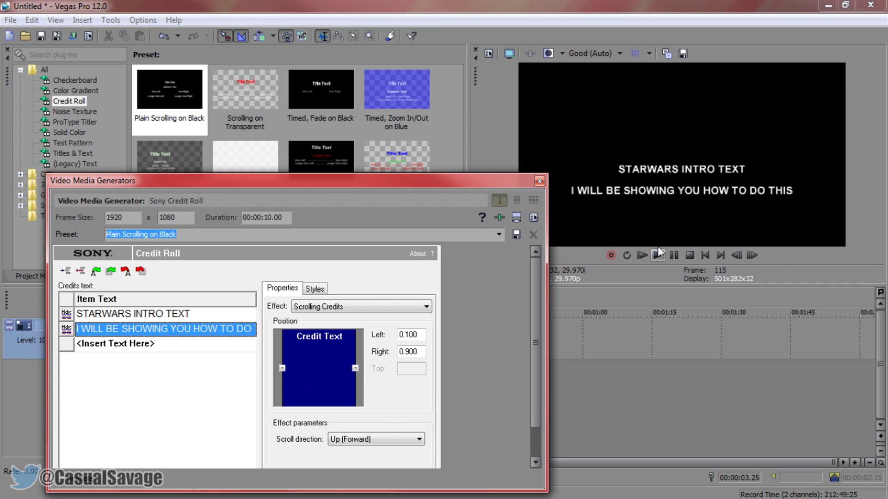
{"action": "left_click", "coordinate": [229, 332]}
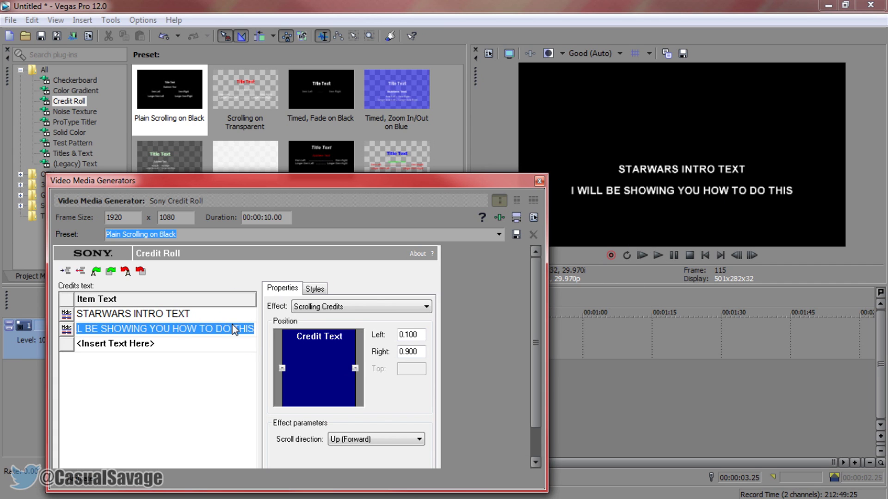
{"action": "left_click", "coordinate": [229, 329]}
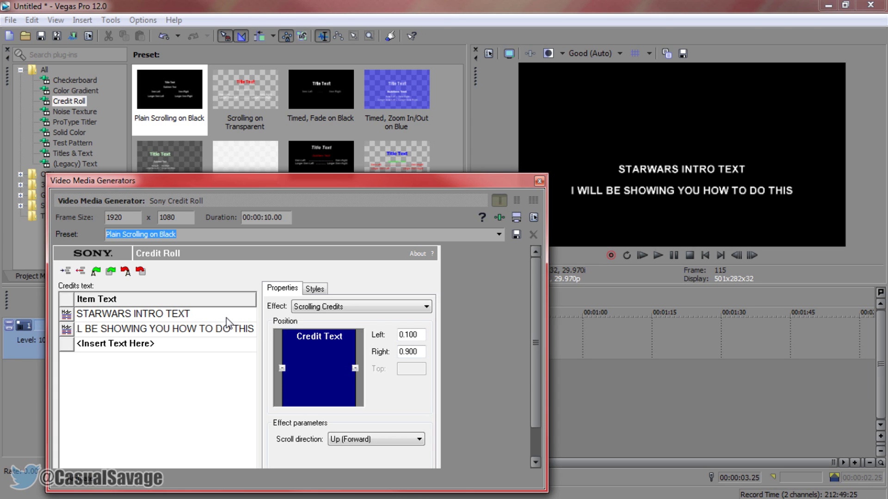
{"action": "left_click", "coordinate": [143, 410]}
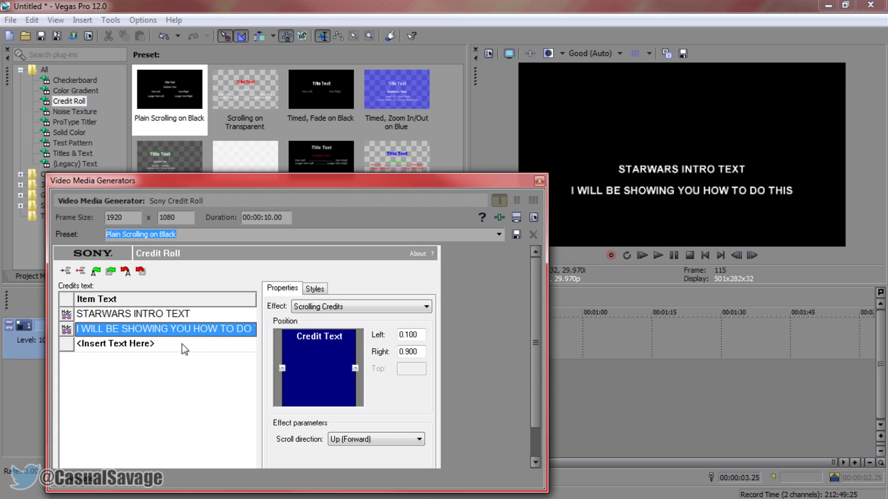
Step: Add the remaining intro rows, down to the subscribe reminder
{"action": "left_click", "coordinate": [133, 345]}
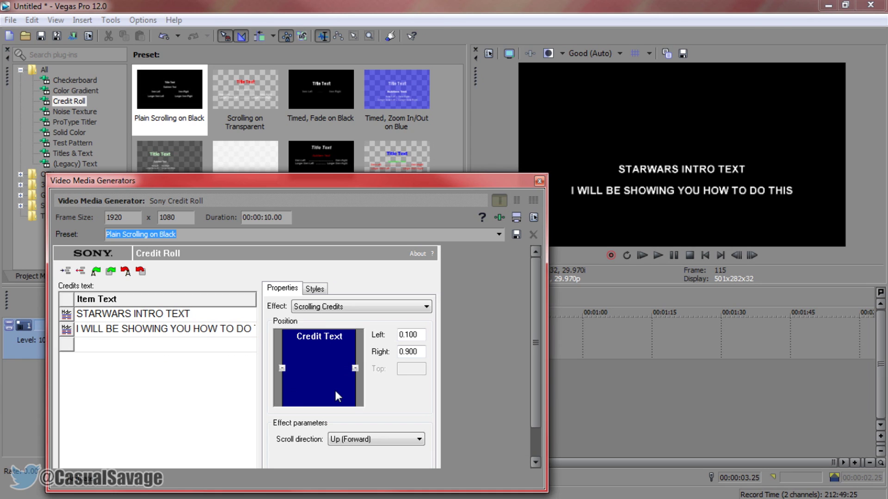
{"action": "type", "text": "ECT WHERE YOU CAN CRAWL IN TEXT"}
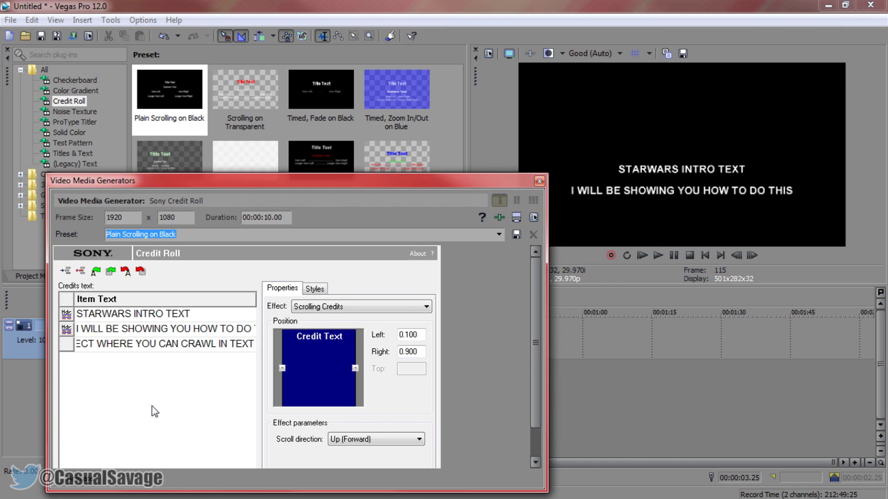
{"action": "key", "text": "Return"}
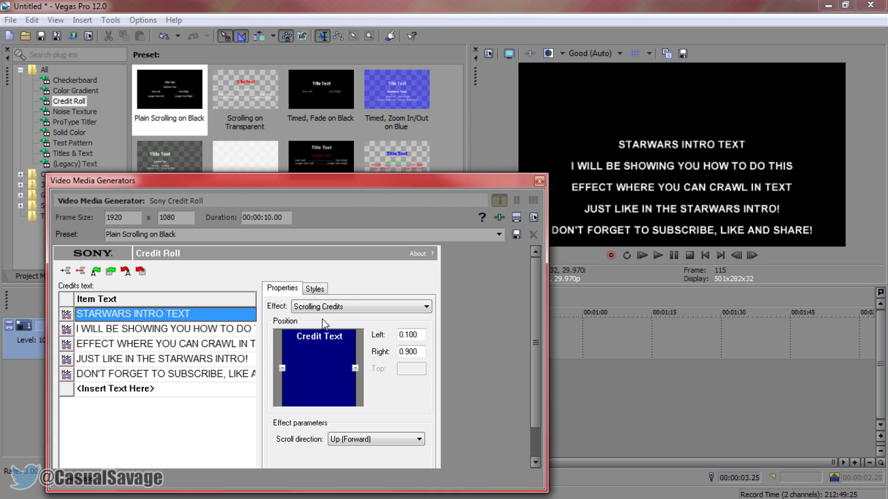
{"action": "left_click", "coordinate": [315, 290]}
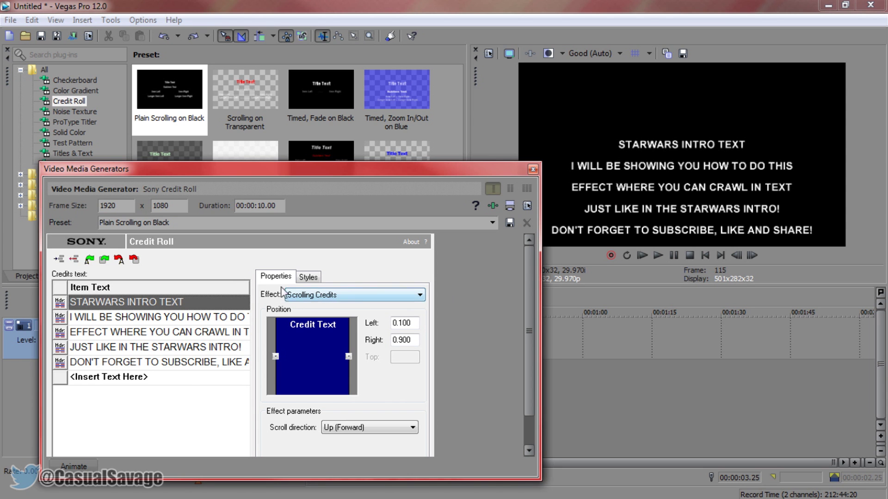
Step: Check the credit font in the Styles font list, then close the Video Media Generators dialog
{"action": "left_click", "coordinate": [306, 279]}
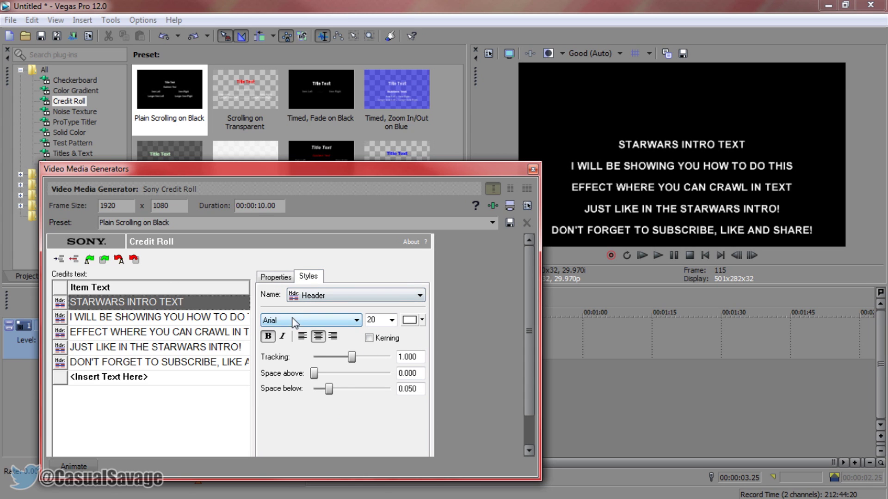
{"action": "left_click", "coordinate": [338, 320]}
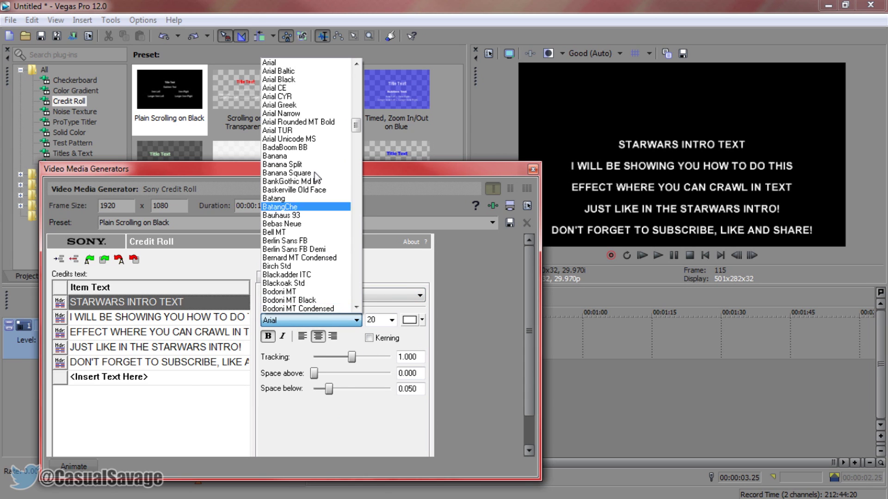
{"action": "left_click", "coordinate": [466, 334]}
{"action": "left_click", "coordinate": [534, 170]}
Step: Play back the scrolling credits, rewind, and set the track to 3D Source Alpha compositing
{"action": "double_click", "coordinate": [335, 351]}
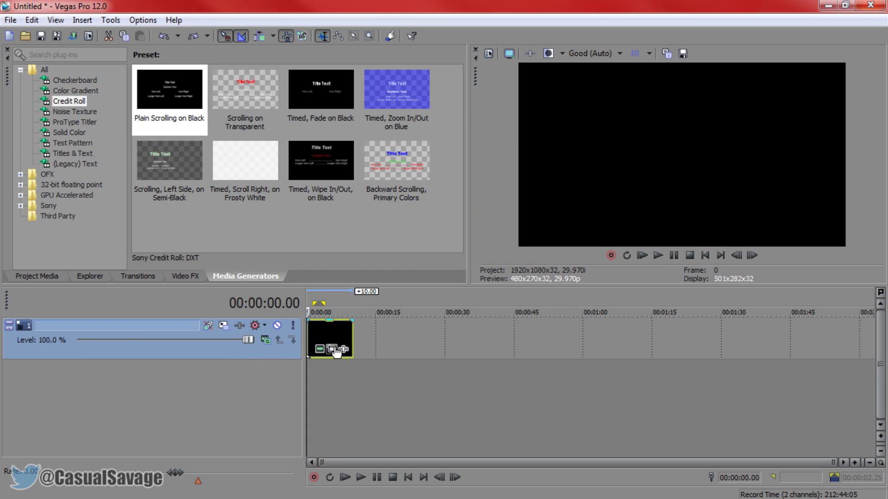
{"action": "key", "text": "space"}
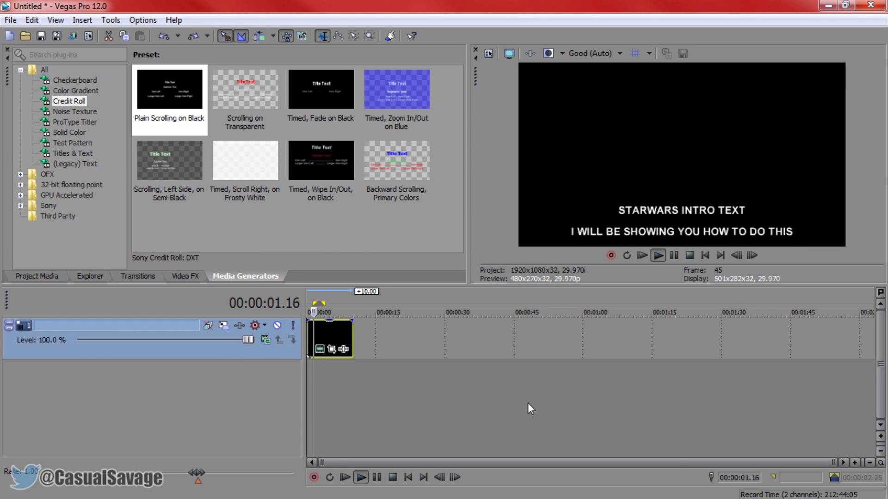
{"action": "left_click", "coordinate": [668, 259]}
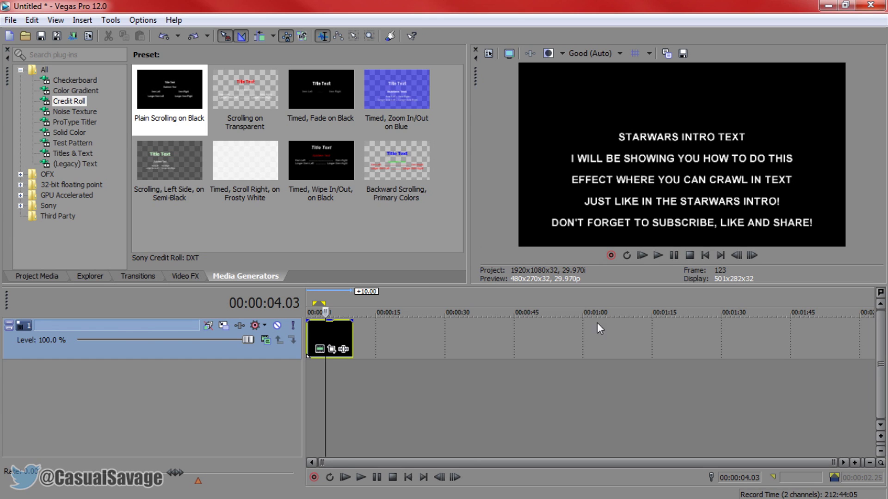
{"action": "left_click", "coordinate": [311, 339]}
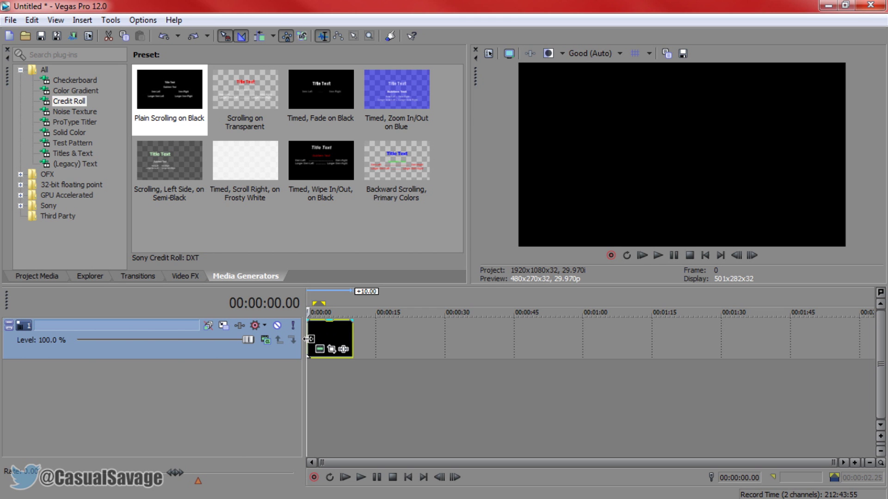
{"action": "left_click", "coordinate": [290, 349]}
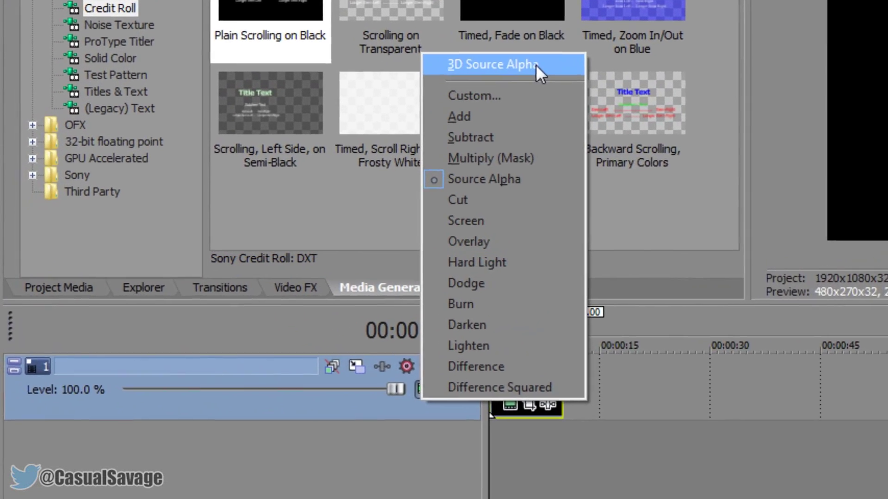
{"action": "left_click", "coordinate": [513, 82]}
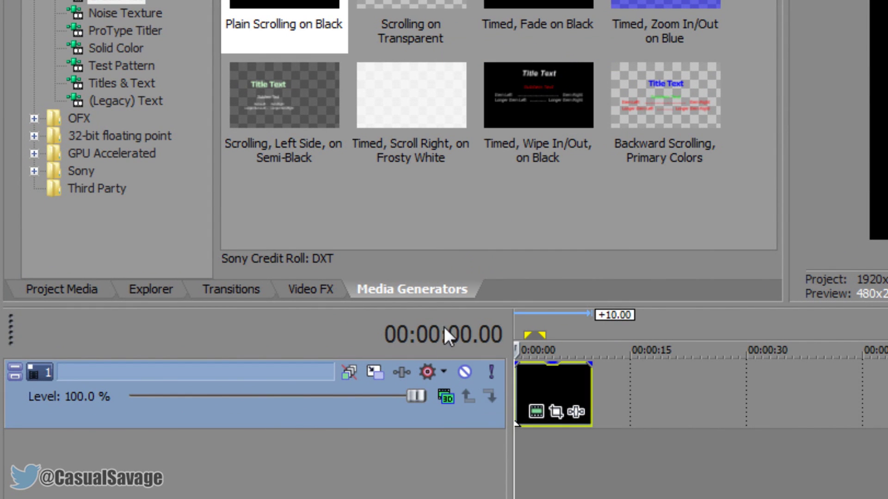
Step: Open Track 1's Track Motion editor with playback sync off, at 00:00:04.24
{"action": "left_click", "coordinate": [373, 373]}
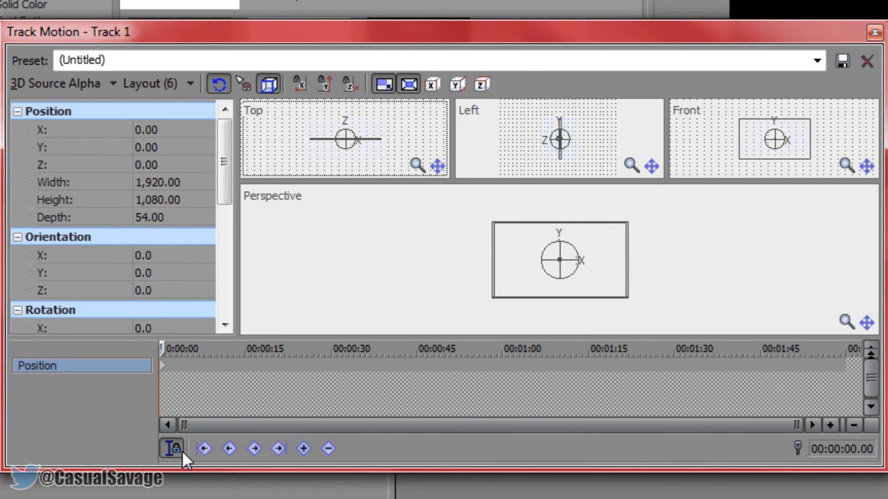
{"action": "left_click", "coordinate": [173, 449]}
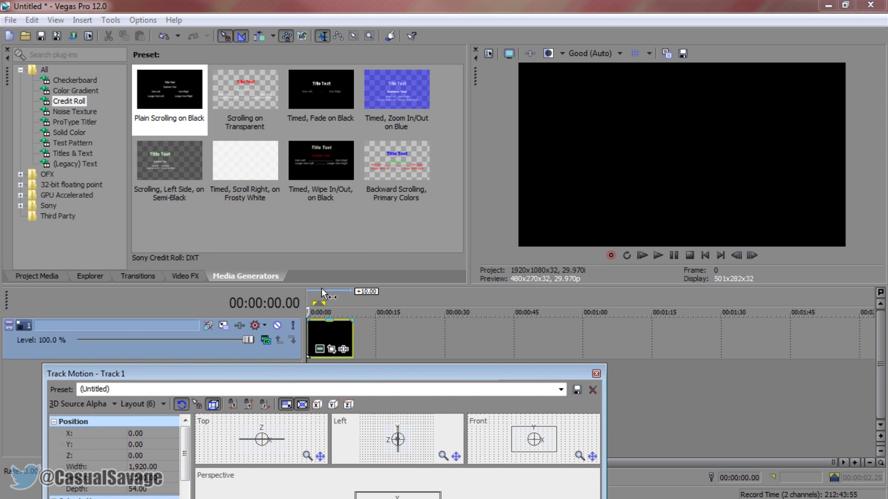
{"action": "left_click", "coordinate": [329, 294]}
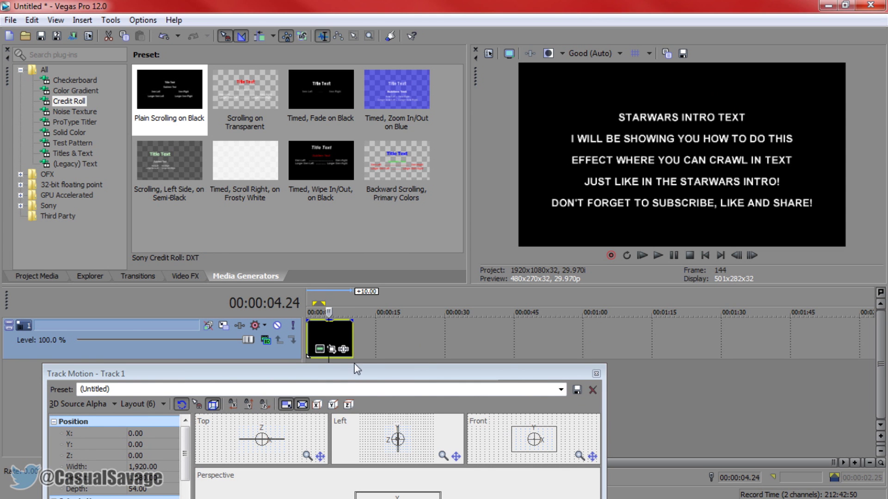
Step: Enable rotation and tilt the credit plane back to X orientation -40.7
{"action": "left_click_drag", "start_coordinate": [354, 369], "coordinate": [348, 181]}
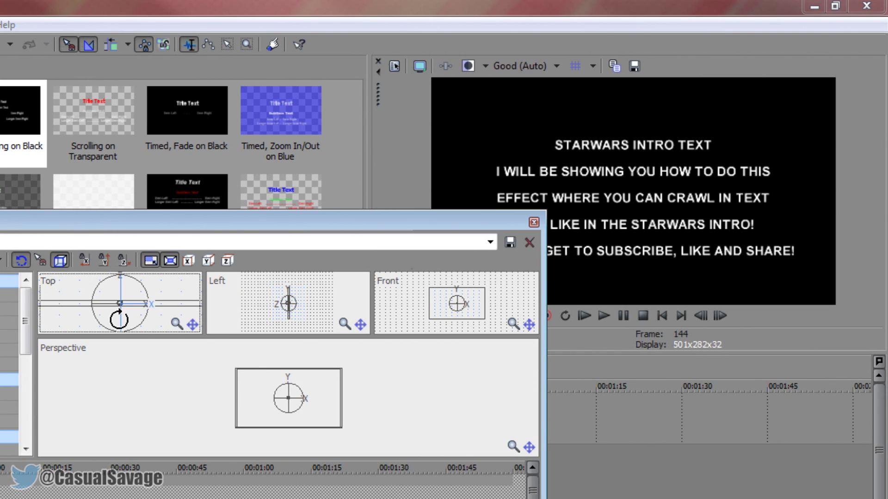
{"action": "left_click", "coordinate": [18, 259]}
{"action": "left_click_drag", "start_coordinate": [120, 321], "coordinate": [122, 308]}
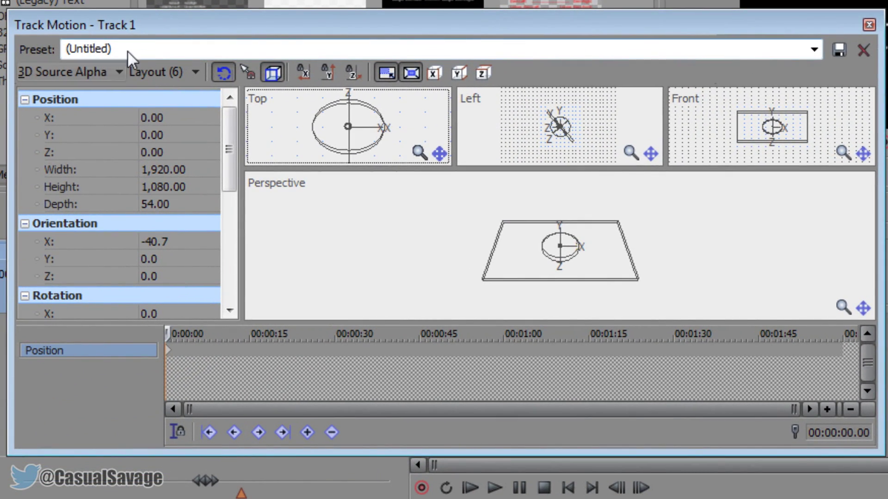
Step: Save the tilt as the Track Motion preset STARWARS and close the editor
{"action": "left_click", "coordinate": [128, 52]}
{"action": "type", "text": "DT"}
{"action": "key", "text": "BackSpace"}
{"action": "key", "text": "BackSpace"}
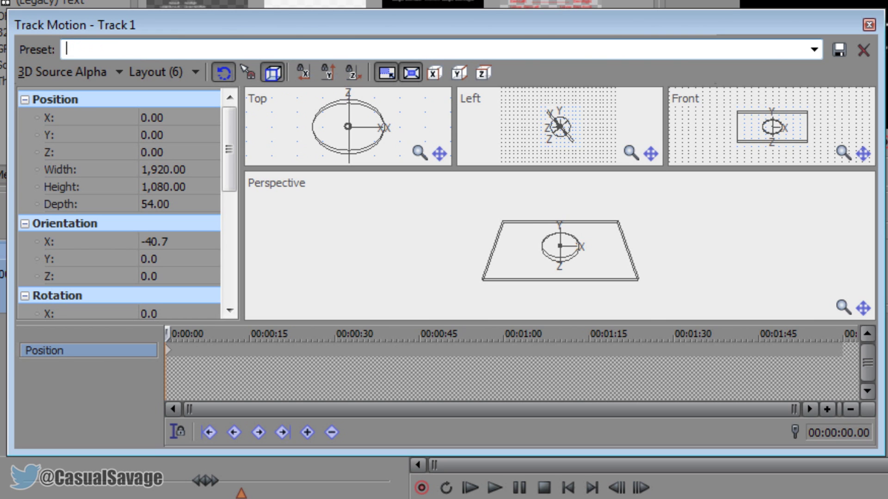
{"action": "type", "text": "STARWARS"}
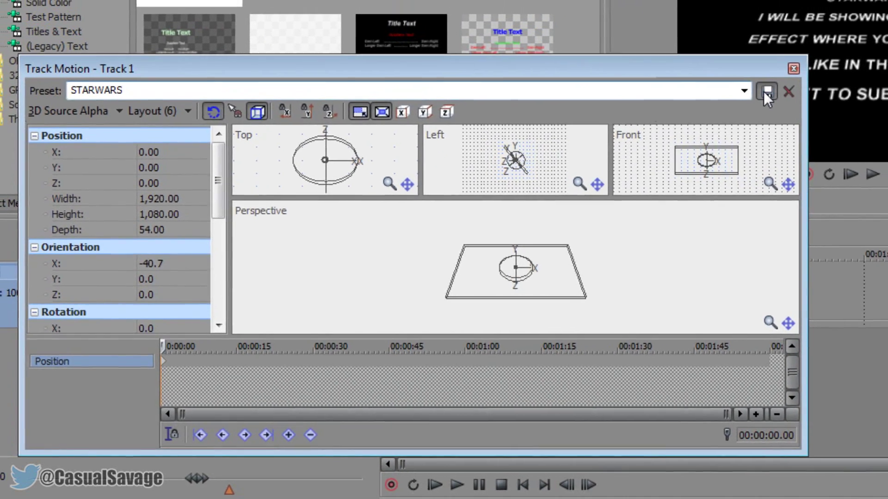
{"action": "left_click", "coordinate": [764, 91]}
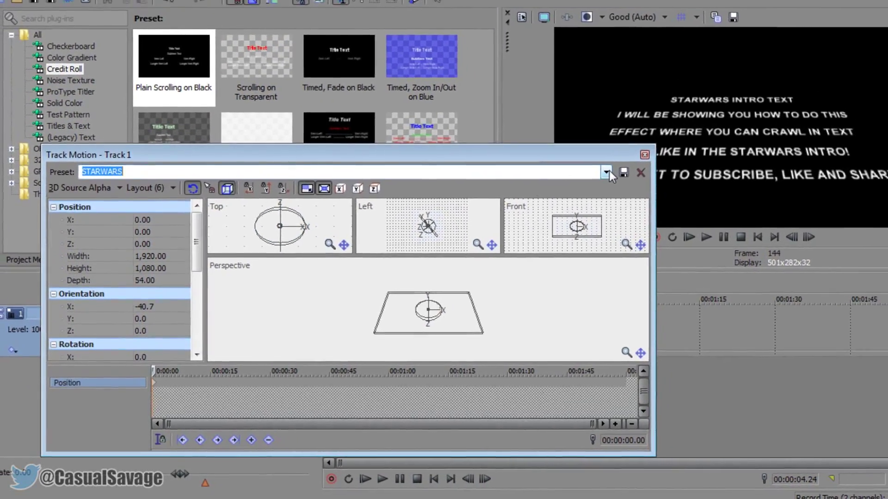
{"action": "left_click", "coordinate": [617, 165]}
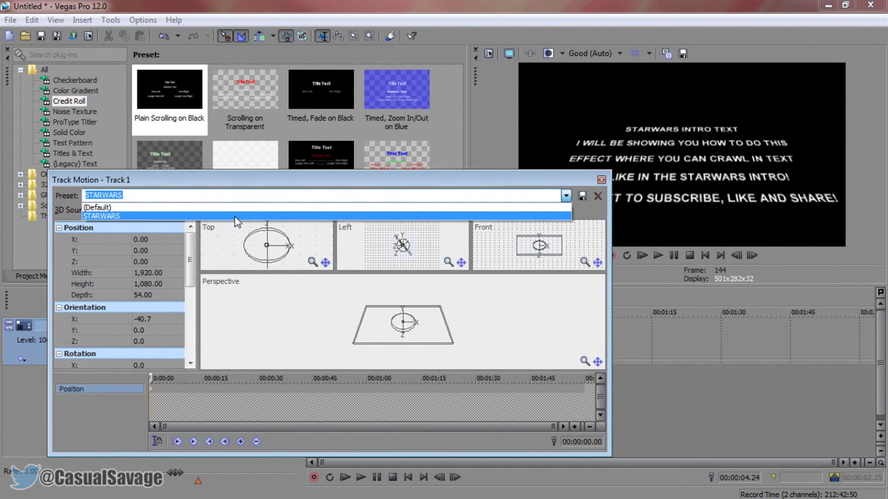
{"action": "left_click", "coordinate": [601, 180]}
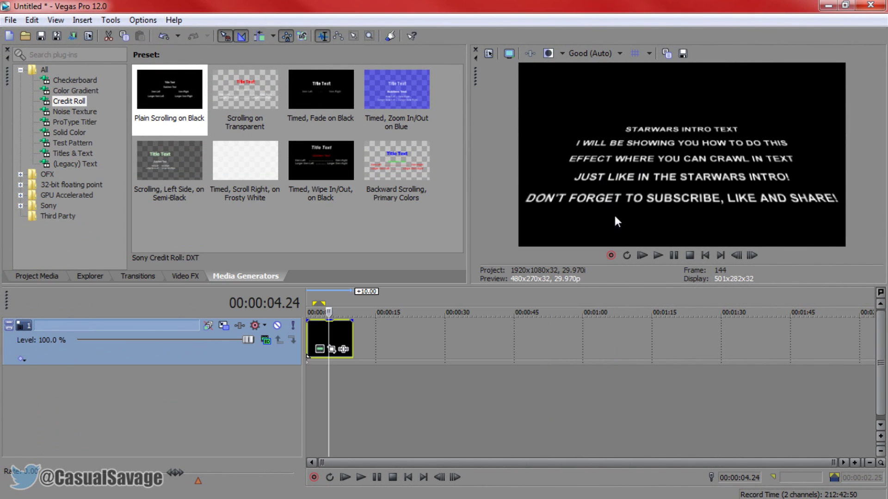
{"action": "key", "text": "ctrl+Home"}
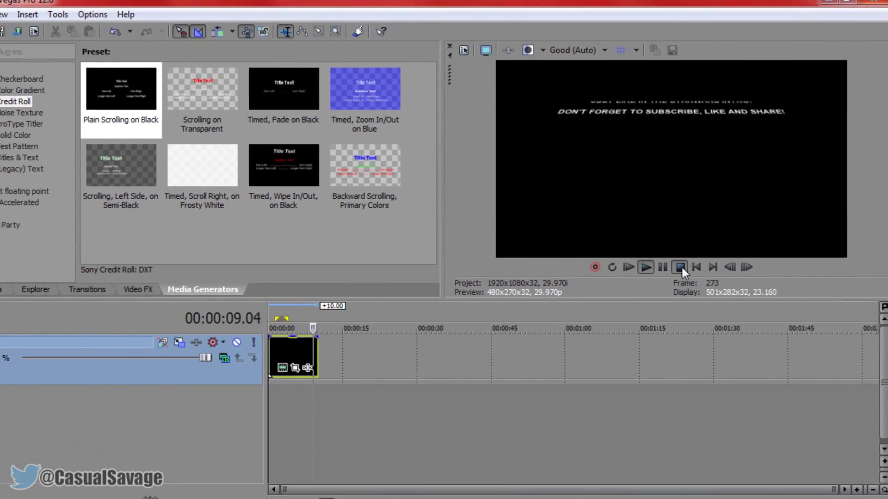
{"action": "left_click", "coordinate": [681, 267]}
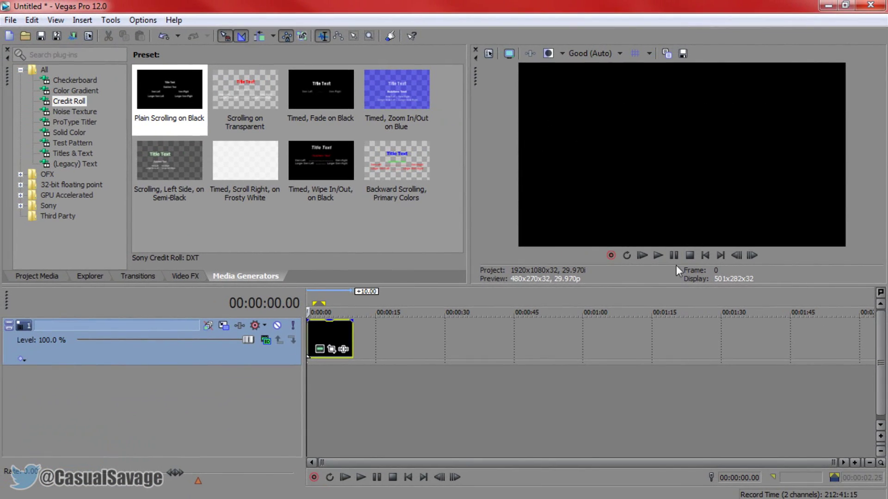
Step: Time-stretch the credit-roll event longer and play the project from the start
{"action": "left_click", "coordinate": [350, 343]}
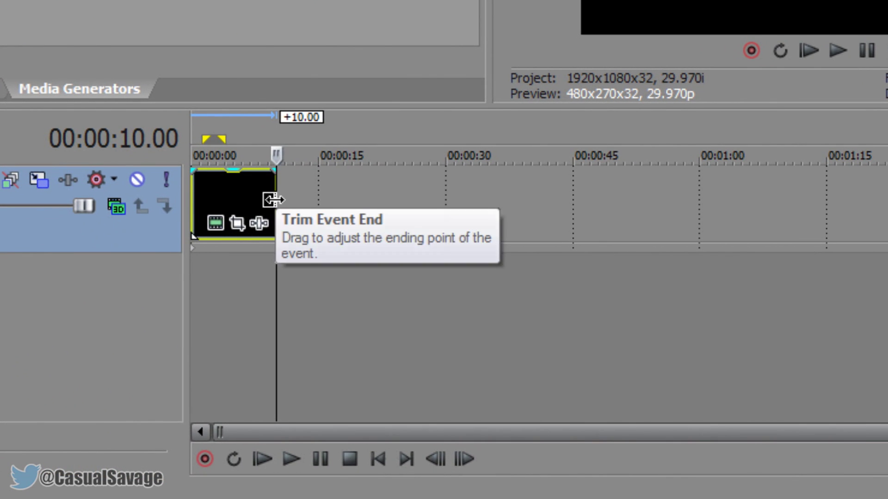
{"action": "left_click_drag", "start_coordinate": [274, 200], "coordinate": [378, 200], "text": "ctrl"}
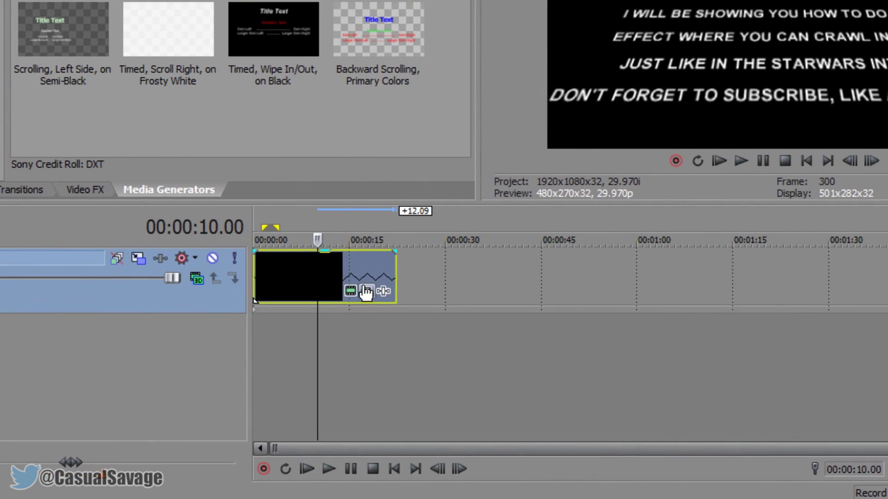
{"action": "key", "text": "ctrl+Home"}
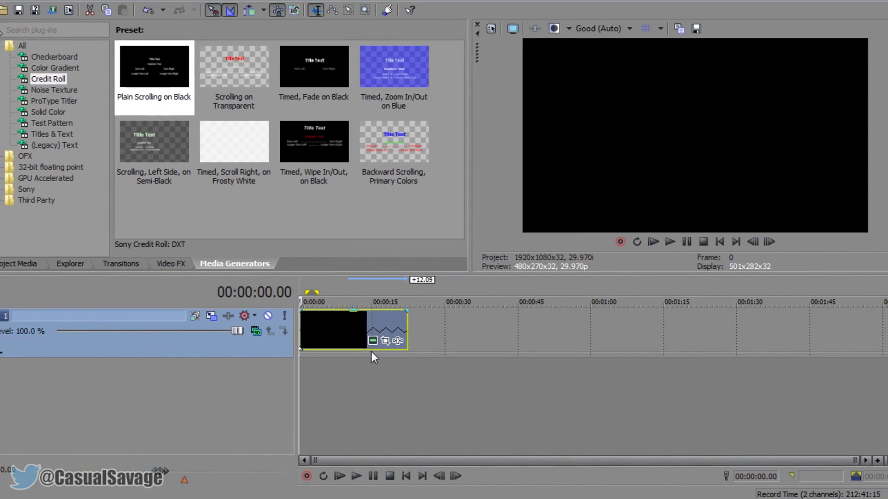
{"action": "key", "text": "space"}
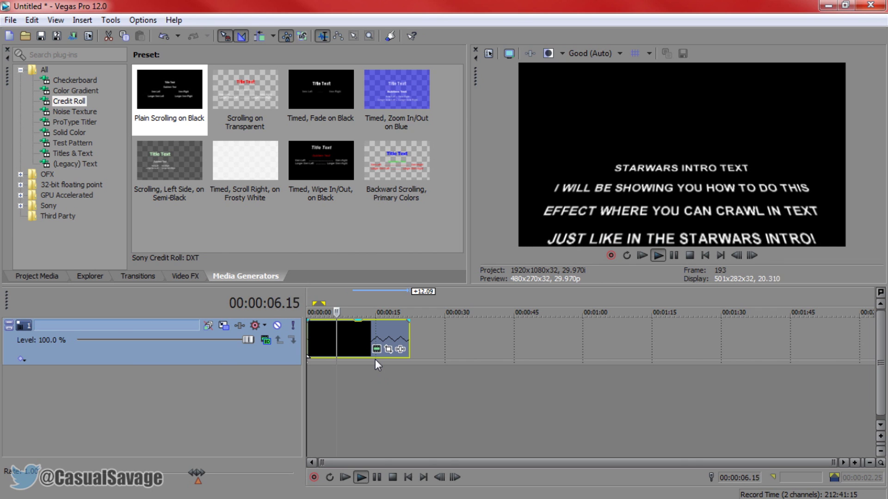
Step: Save the project as STARWARS.veg
{"action": "key", "text": "ctrl+s"}
{"action": "type", "text": "STARWARS"}
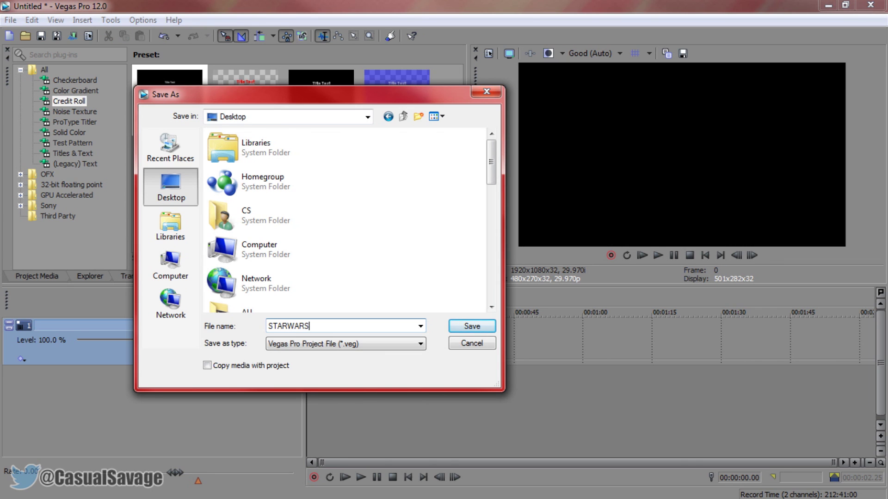
{"action": "key", "text": "Return"}
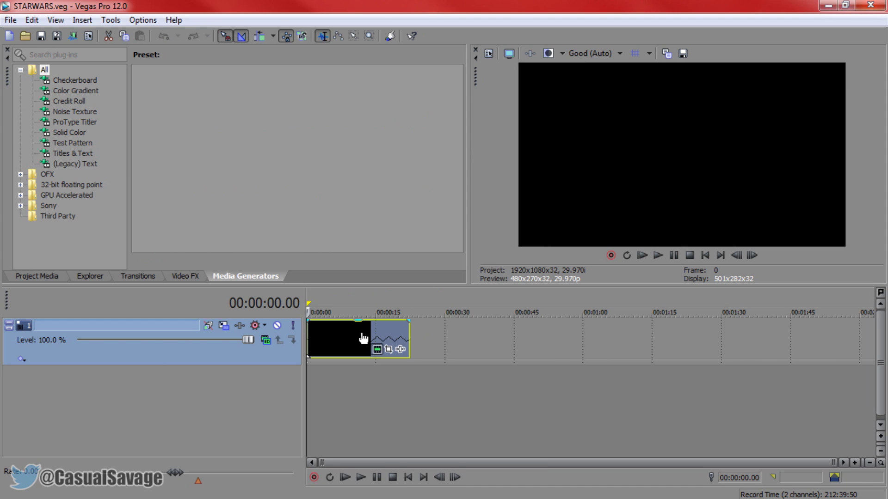
{"action": "left_click", "coordinate": [362, 338]}
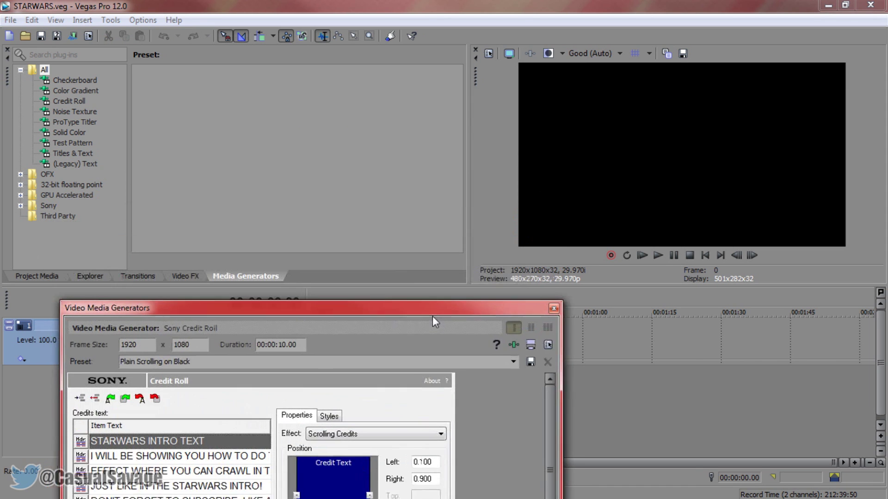
Step: Move the Video Media Generators window into view and show the Header style's Arial 20 text settings
{"action": "left_click_drag", "start_coordinate": [432, 316], "coordinate": [435, 342]}
{"action": "left_click", "coordinate": [347, 314]}
{"action": "mouse_move", "coordinate": [356, 333]}
{"action": "left_mouse_down"}
{"action": "mouse_move", "coordinate": [329, 187]}
{"action": "mouse_move", "coordinate": [342, 221]}
{"action": "mouse_move", "coordinate": [265, 141]}
{"action": "mouse_move", "coordinate": [299, 131]}
{"action": "mouse_move", "coordinate": [291, 141]}
{"action": "left_mouse_up"}
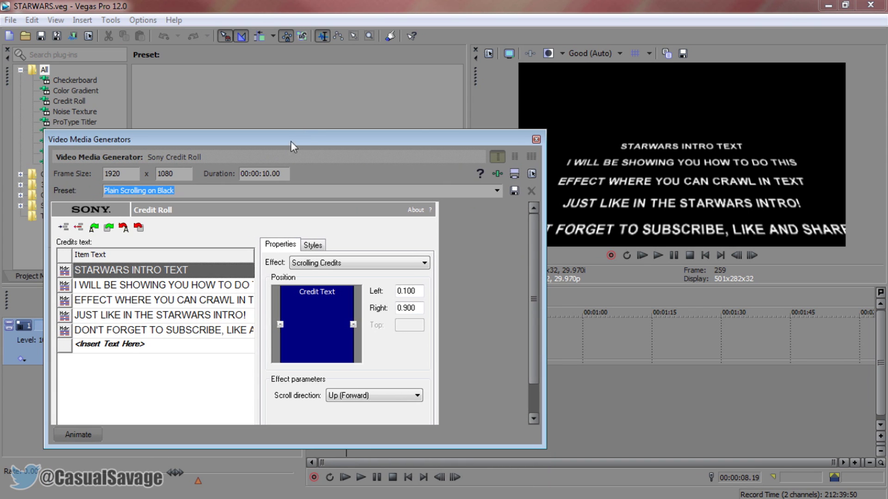
{"action": "left_click", "coordinate": [316, 249]}
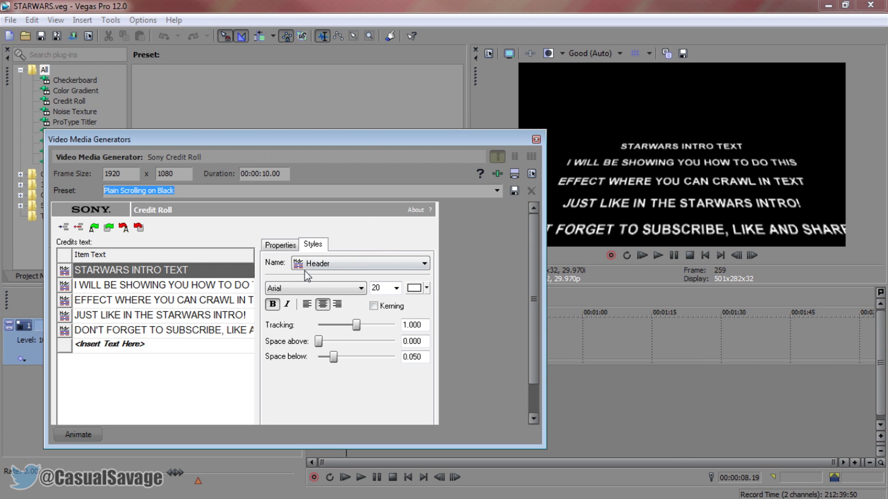
Step: Change the Header style's font from Arial to Star Jedi
{"action": "left_click", "coordinate": [338, 290]}
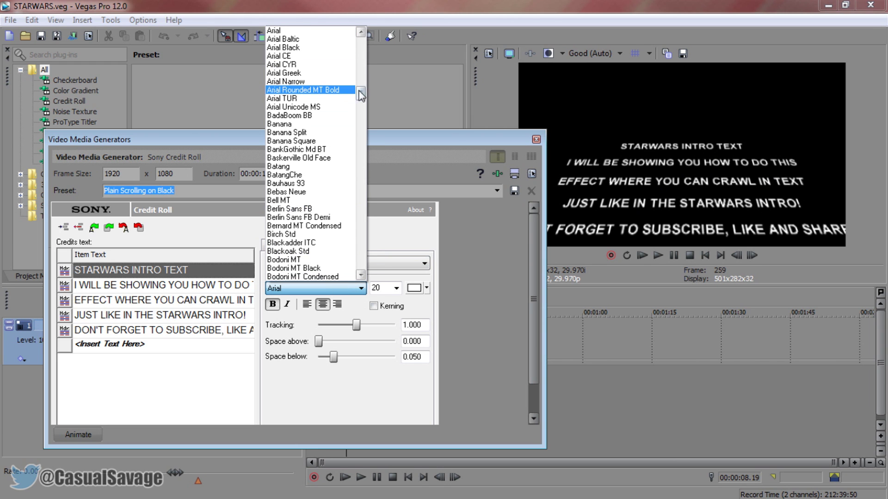
{"action": "left_click_drag", "start_coordinate": [361, 96], "coordinate": [350, 246]}
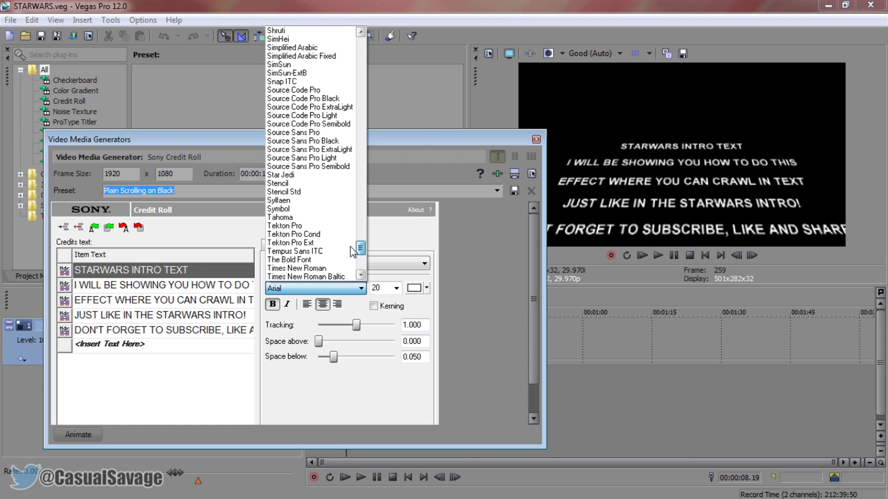
{"action": "left_click", "coordinate": [304, 175]}
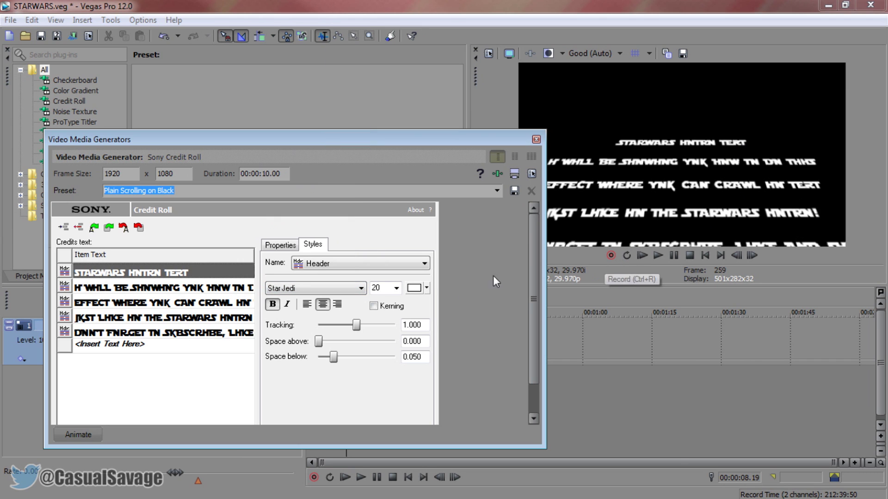
Step: Adjust Header tracking and line spacing, set text size 18, and close the credit settings
{"action": "left_click_drag", "start_coordinate": [356, 326], "coordinate": [348, 333]}
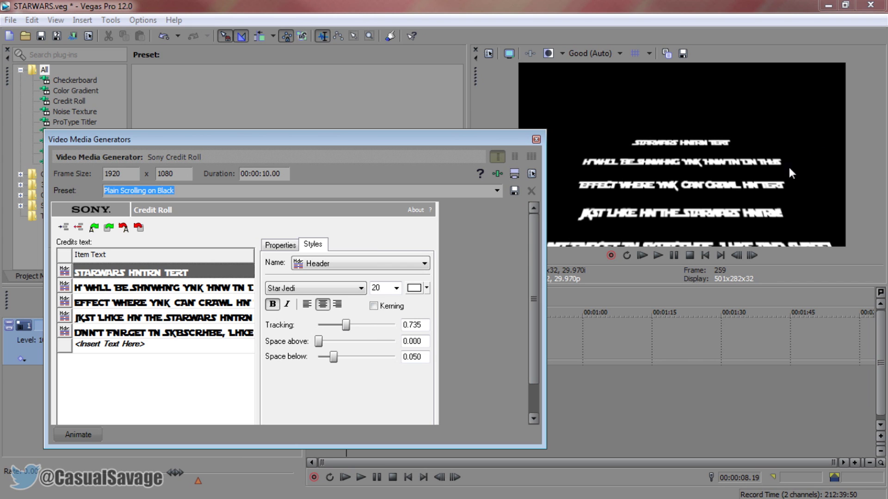
{"action": "mouse_move", "coordinate": [333, 358]}
{"action": "left_mouse_down"}
{"action": "mouse_move", "coordinate": [319, 359]}
{"action": "mouse_move", "coordinate": [327, 365]}
{"action": "left_mouse_up"}
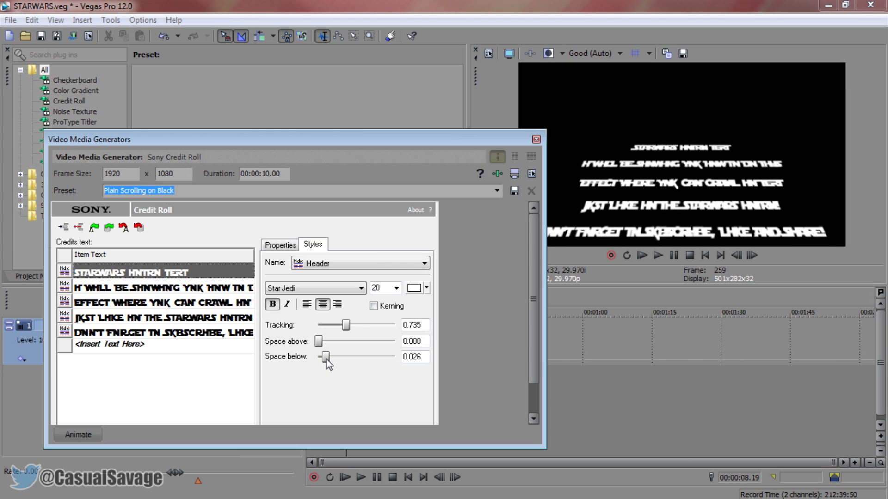
{"action": "left_click", "coordinate": [397, 289]}
{"action": "left_click", "coordinate": [387, 402]}
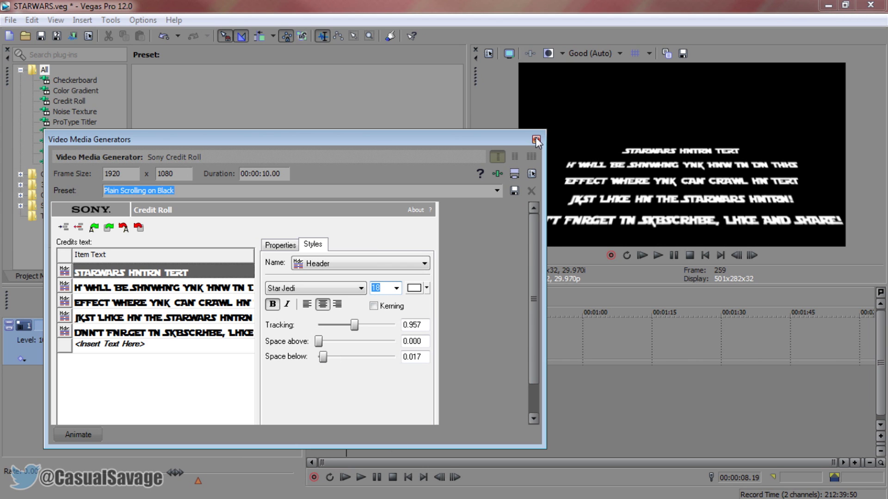
{"action": "left_click", "coordinate": [536, 139]}
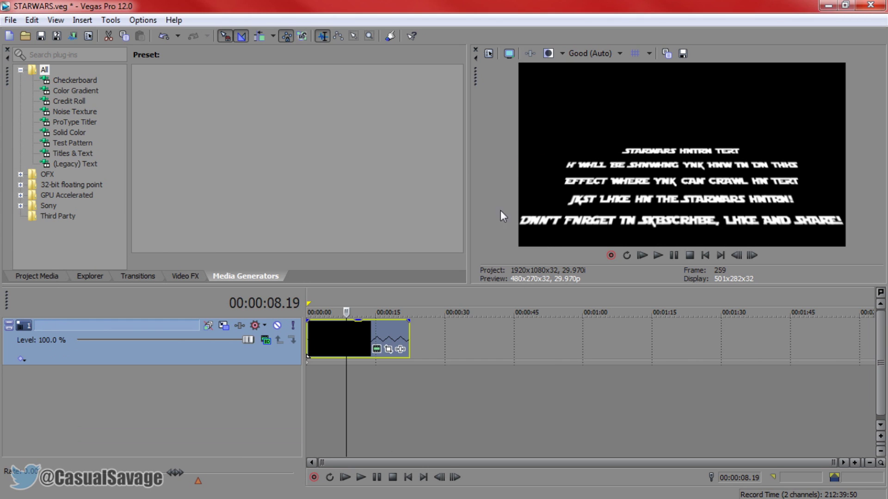
{"action": "left_click", "coordinate": [309, 336]}
{"action": "key", "text": "space"}
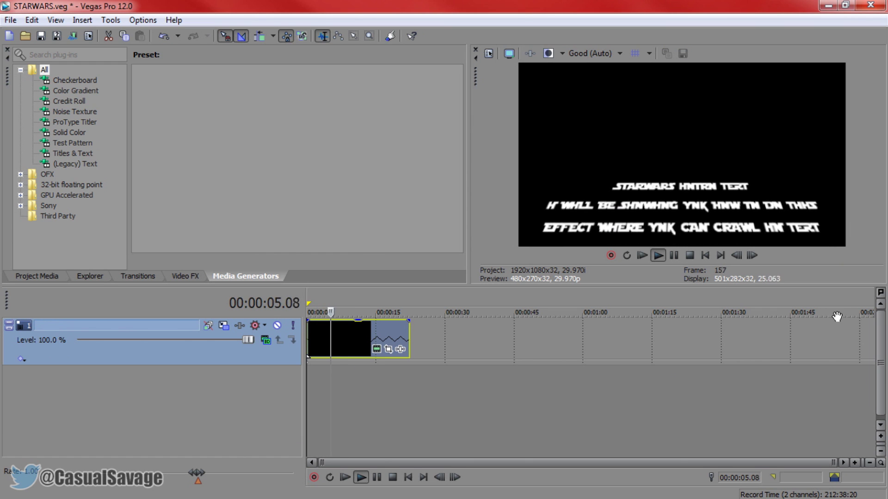
{"action": "key", "text": "space"}
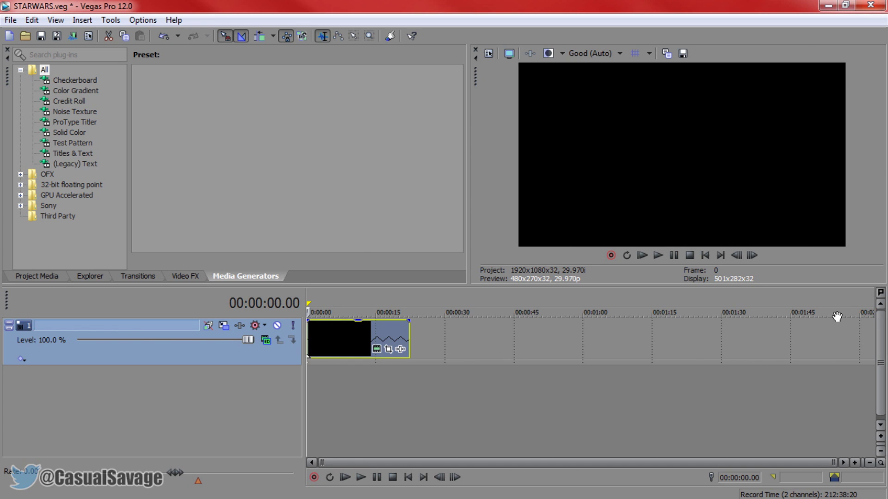